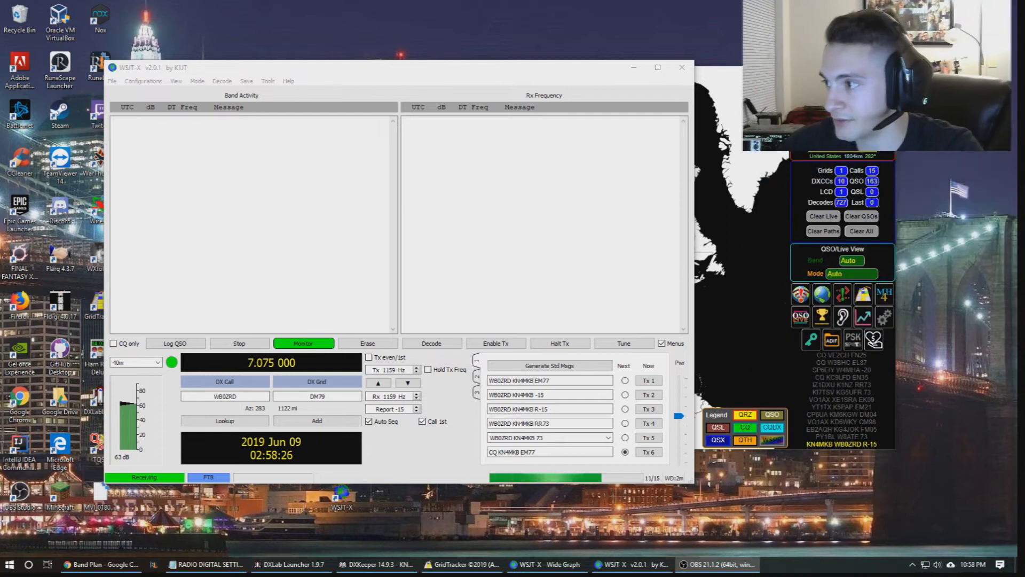
Open the Windows Sound dialog, move it over WSJT-X, and locate the USB PnP Sound Device speakers among the playback devices
right_click(937, 564)
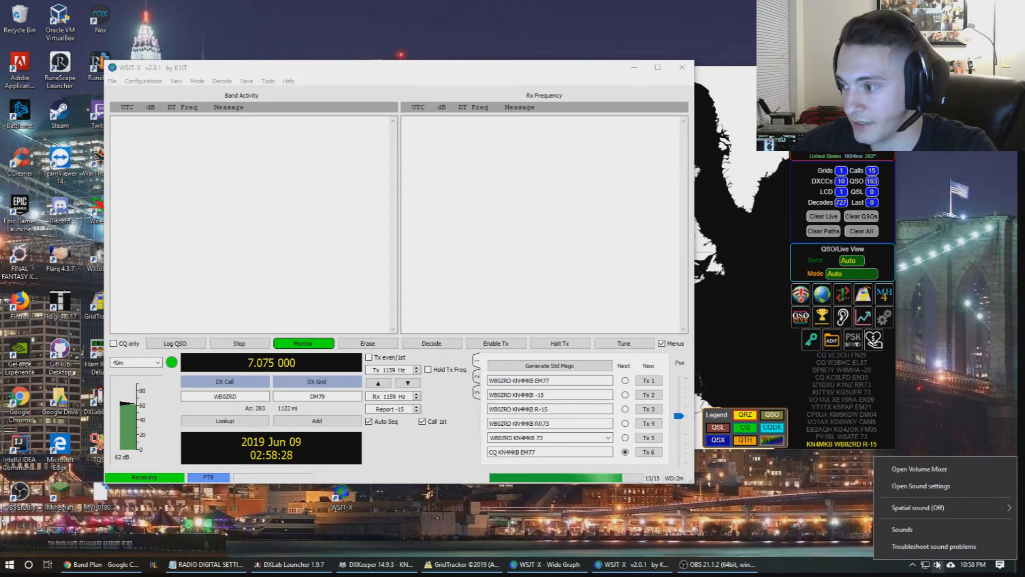
click(933, 528)
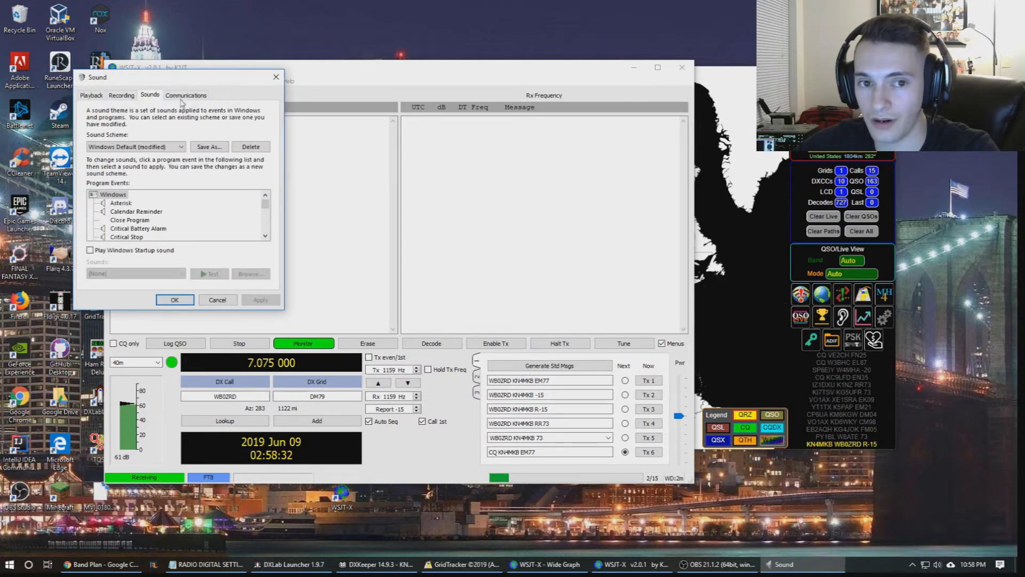
drag(133, 76, 513, 117)
click(501, 135)
click(471, 135)
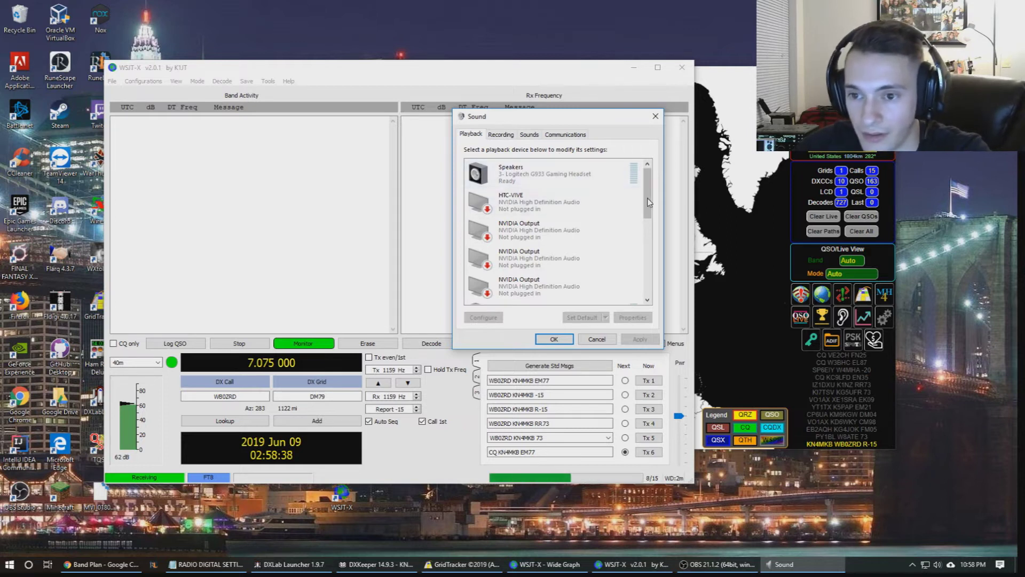
drag(648, 202, 644, 265)
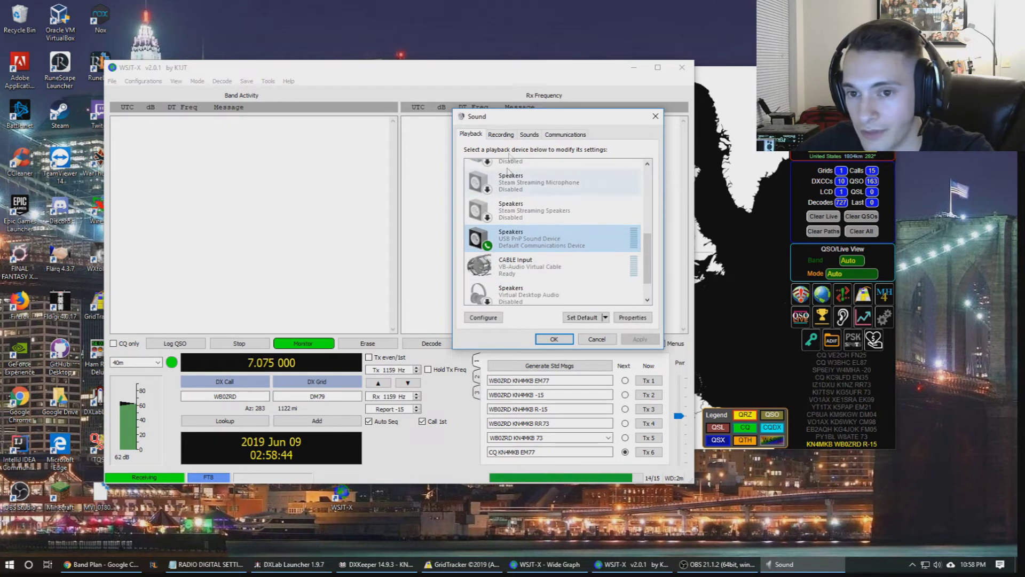
Open the properties of the USB PnP Sound Device microphone from the recording devices
click(499, 134)
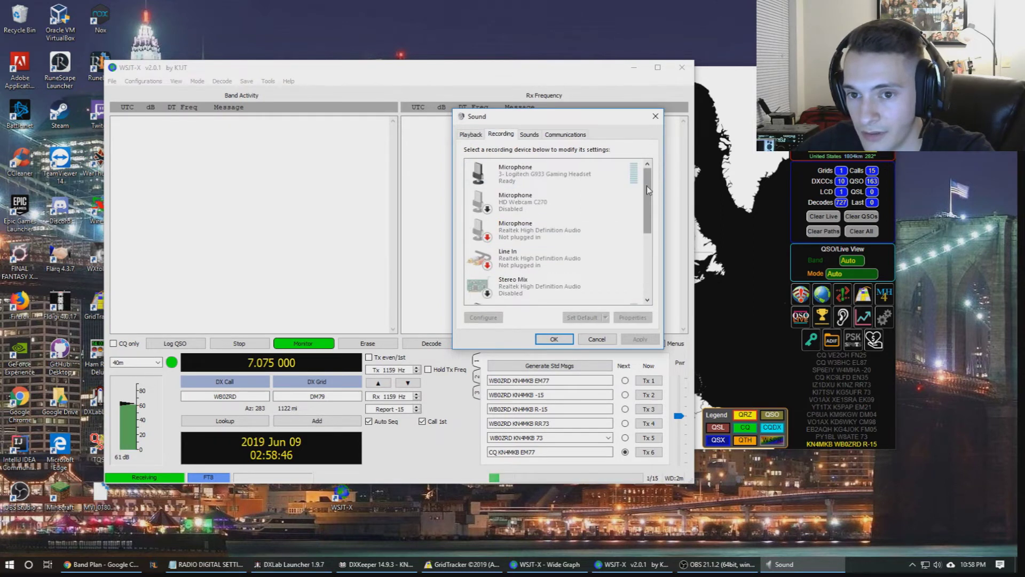
drag(647, 188, 646, 244)
click(589, 248)
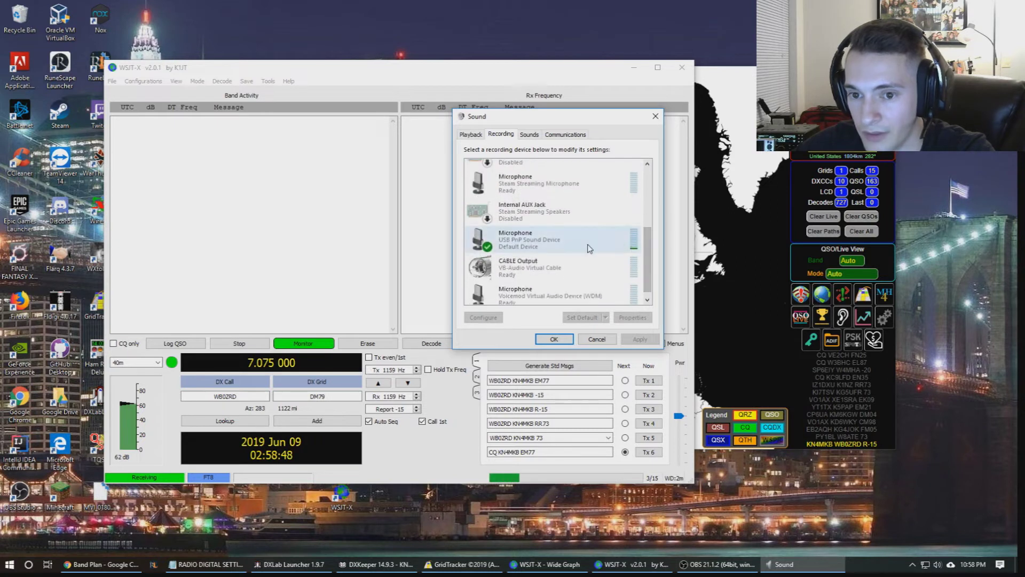
right_click(582, 245)
click(625, 302)
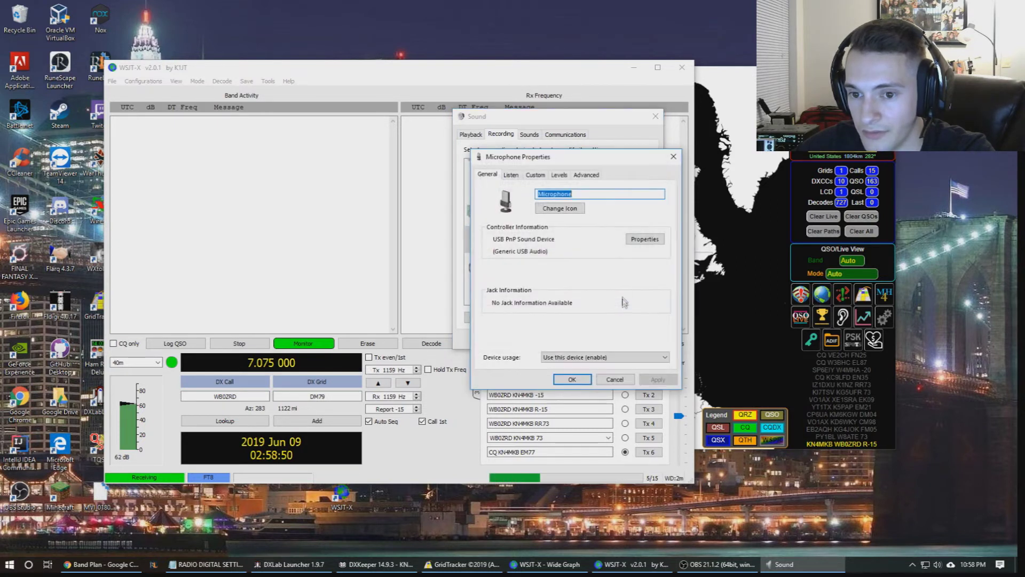
Review the USB microphone's level, default format and listen settings, and close its properties
click(535, 175)
click(560, 175)
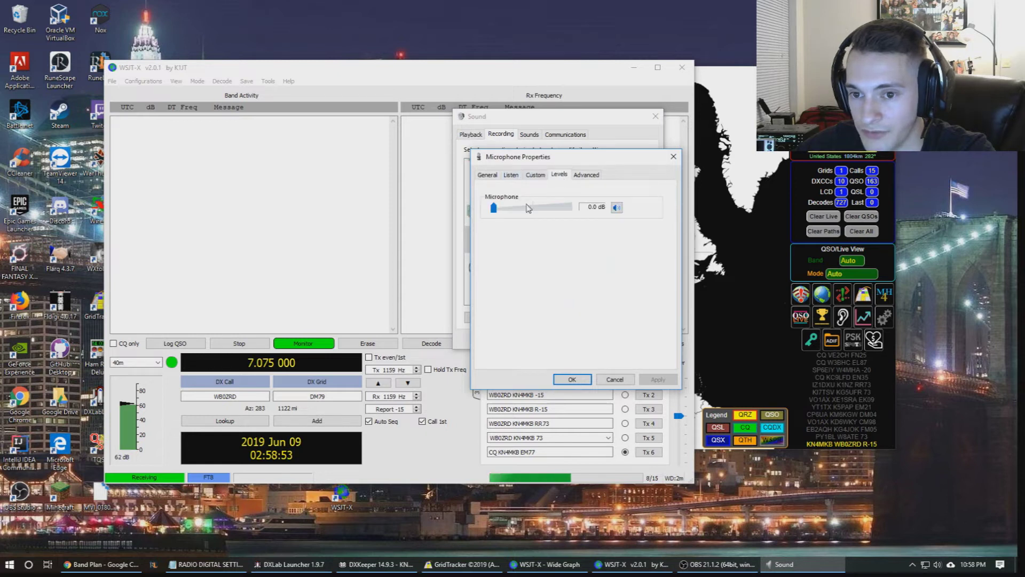
click(586, 174)
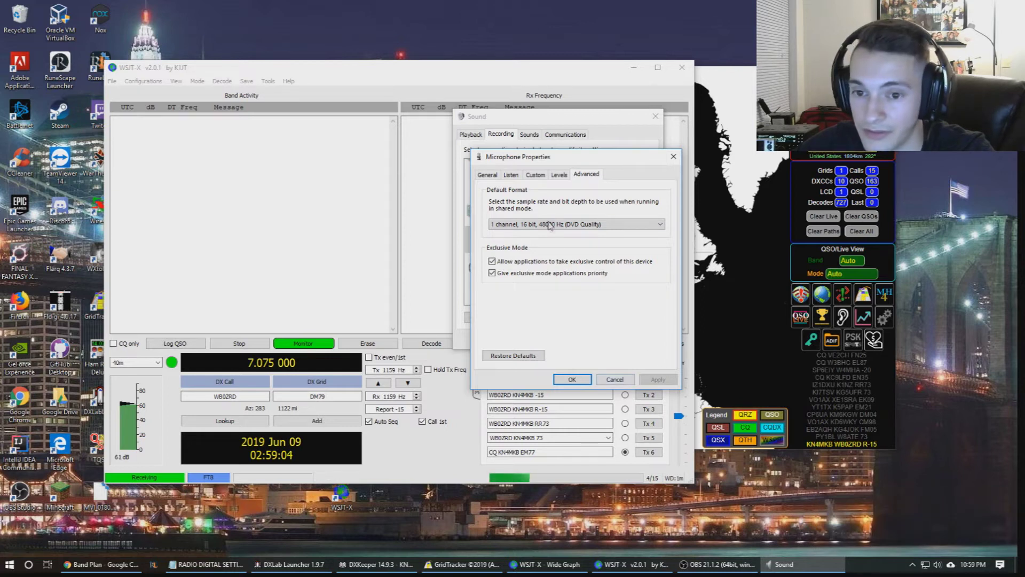
click(491, 176)
click(517, 176)
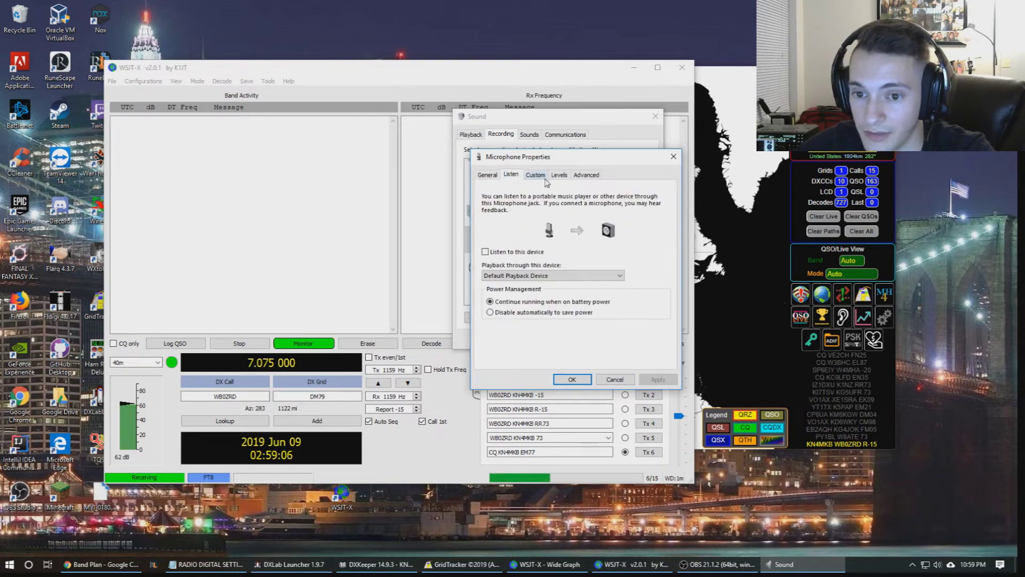
click(572, 379)
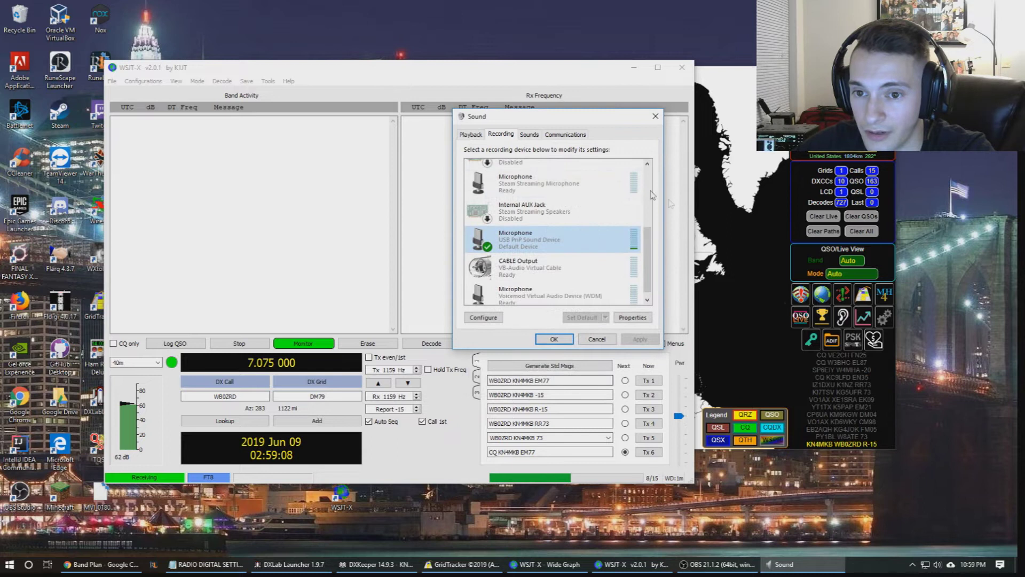
Open the properties of the USB PnP Sound Device speakers from the playback devices
click(471, 134)
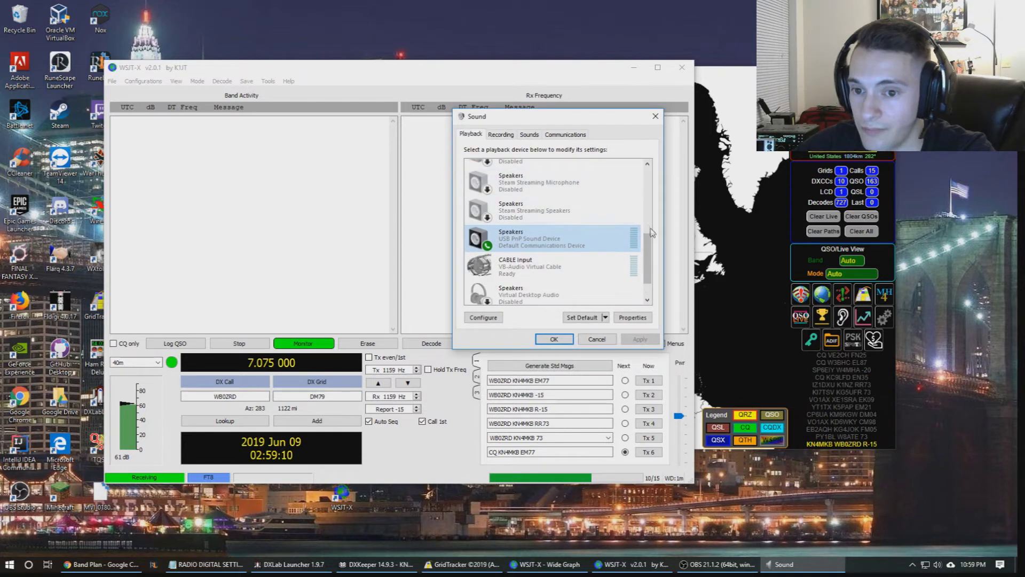
right_click(594, 245)
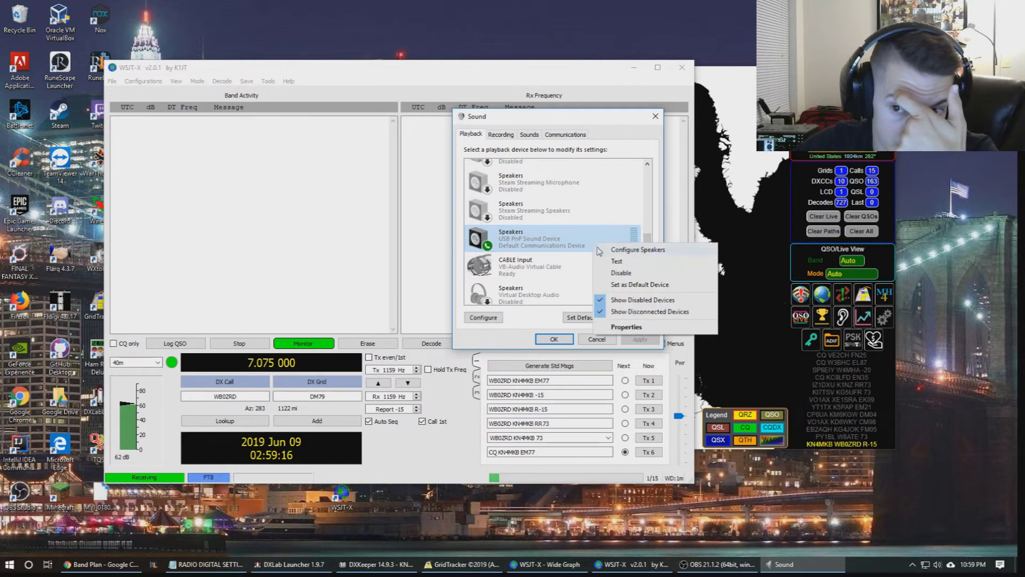
click(627, 327)
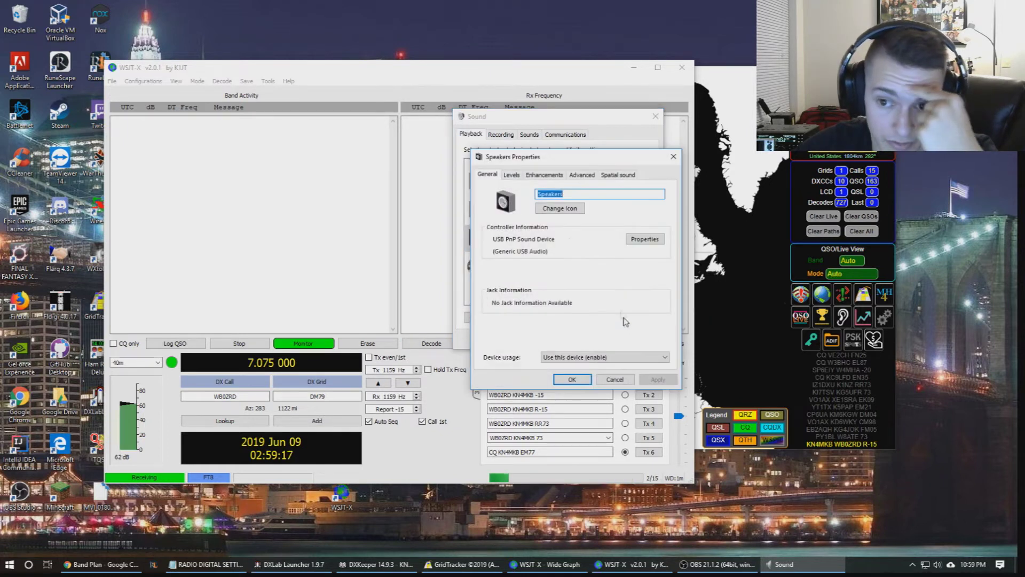
Review the USB speakers' levels, enhancements, default format and spatial sound settings, ending on the levels
click(511, 174)
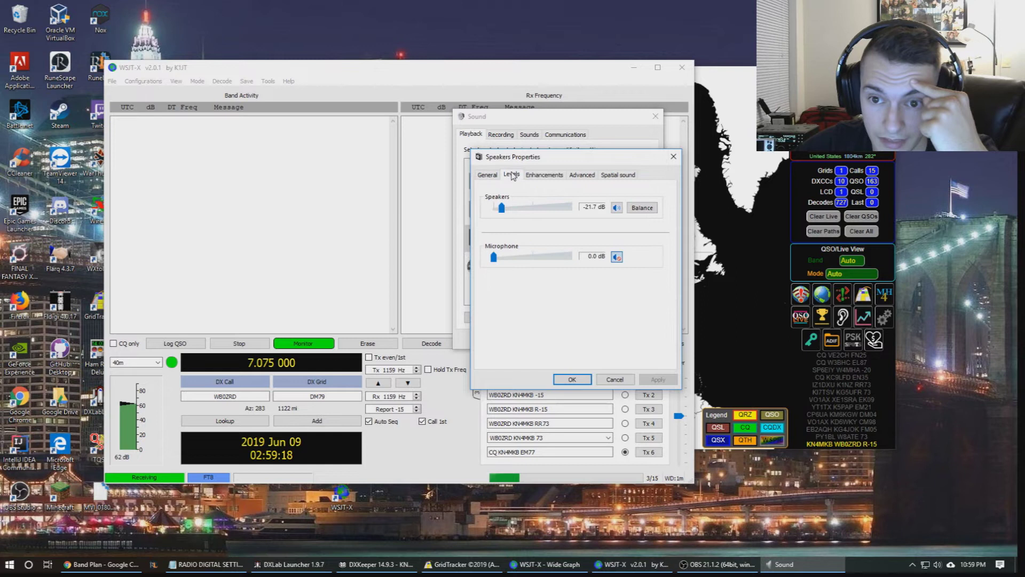
click(555, 176)
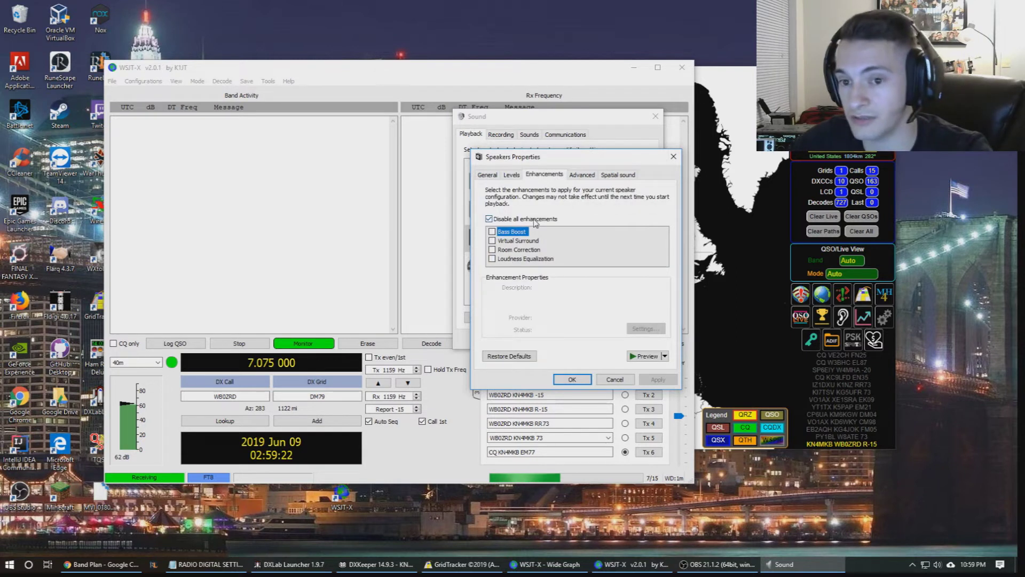
click(583, 176)
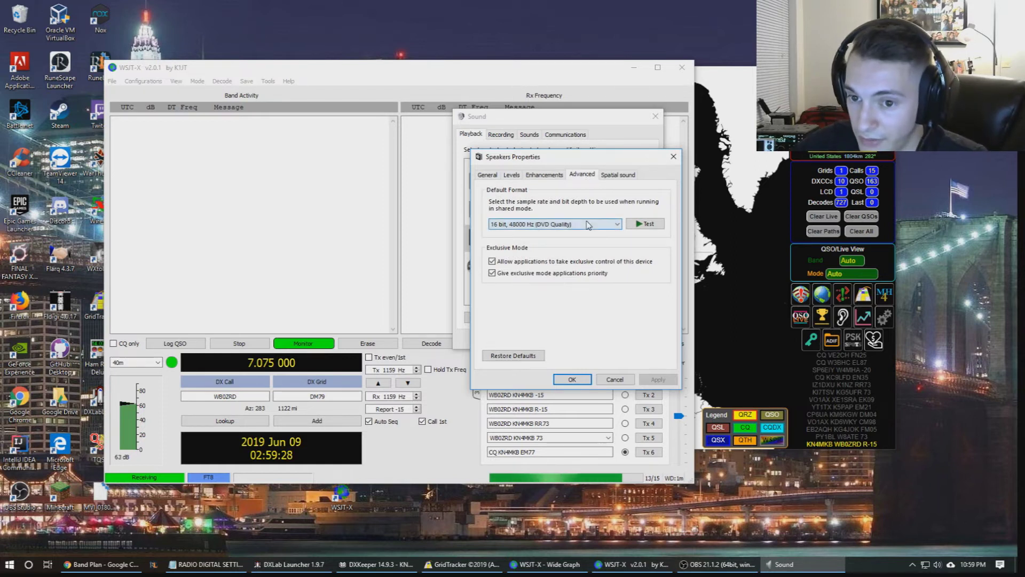
click(618, 175)
click(557, 180)
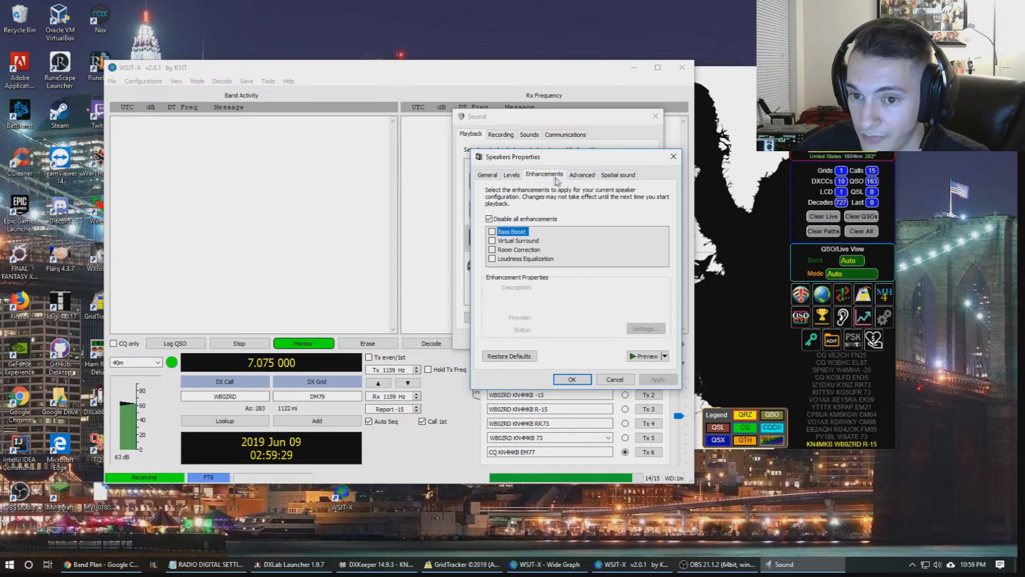
click(512, 176)
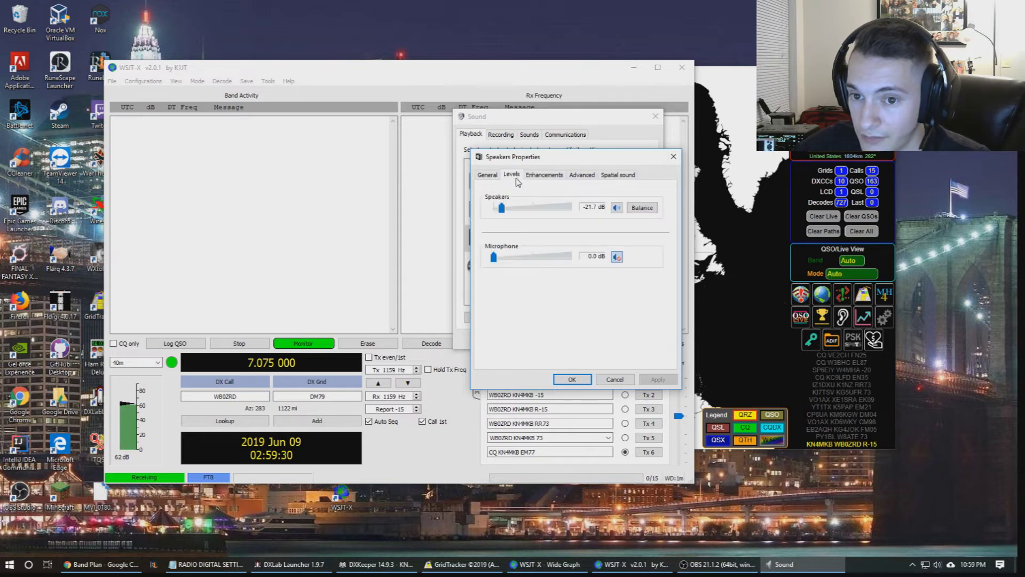
Switch the USB speakers' level display from decibels to percentage
right_click(617, 209)
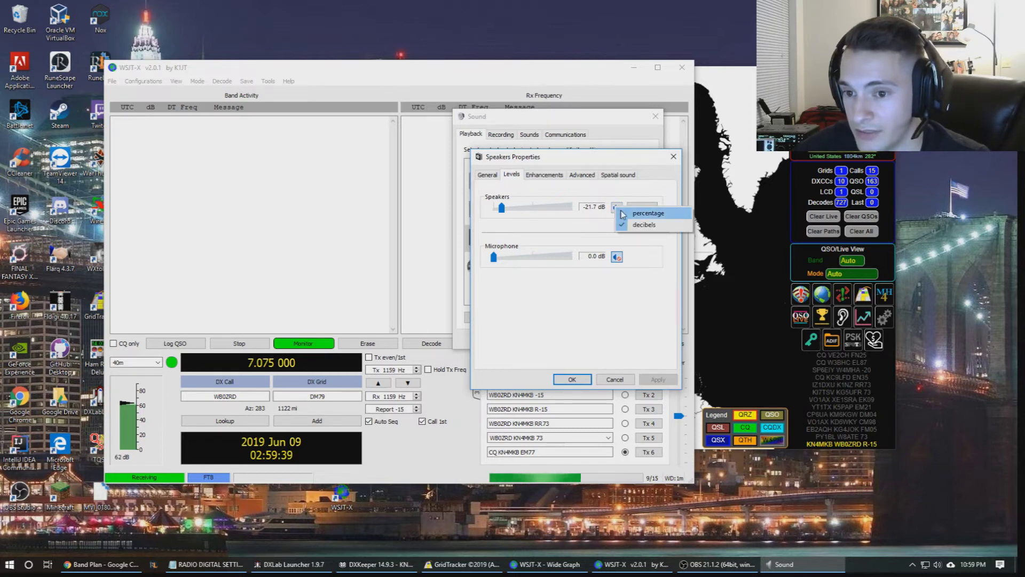
click(646, 213)
right_click(618, 209)
click(645, 228)
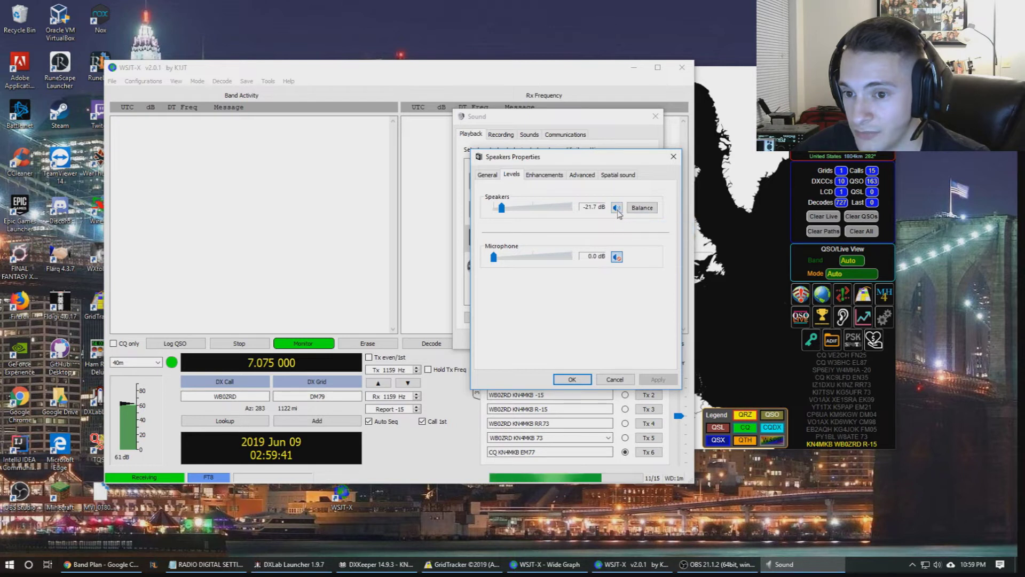
right_click(618, 209)
click(648, 216)
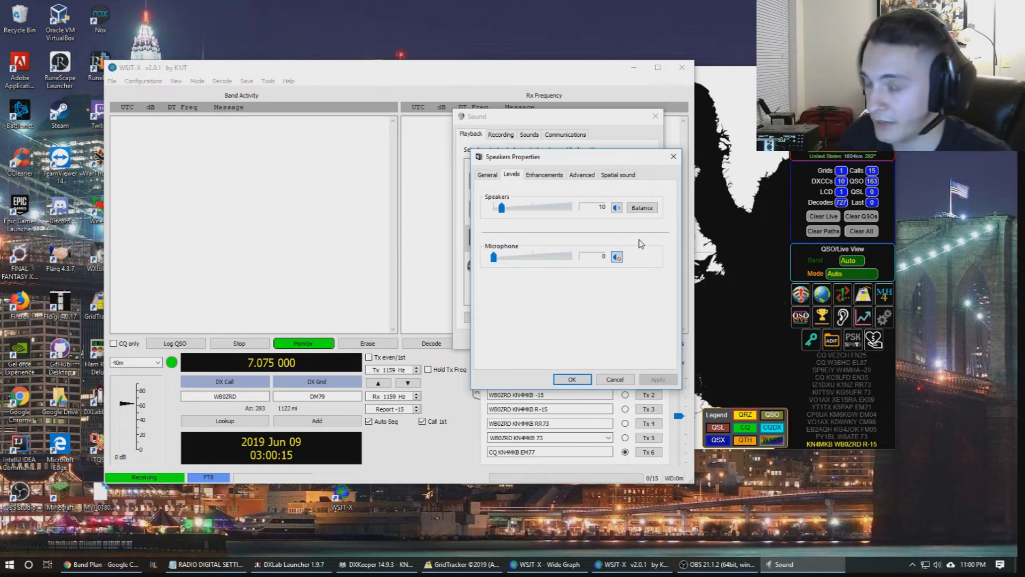
Move the Speakers Properties window away from the Sound dialog and above the transceiver camera view
drag(627, 162, 184, 101)
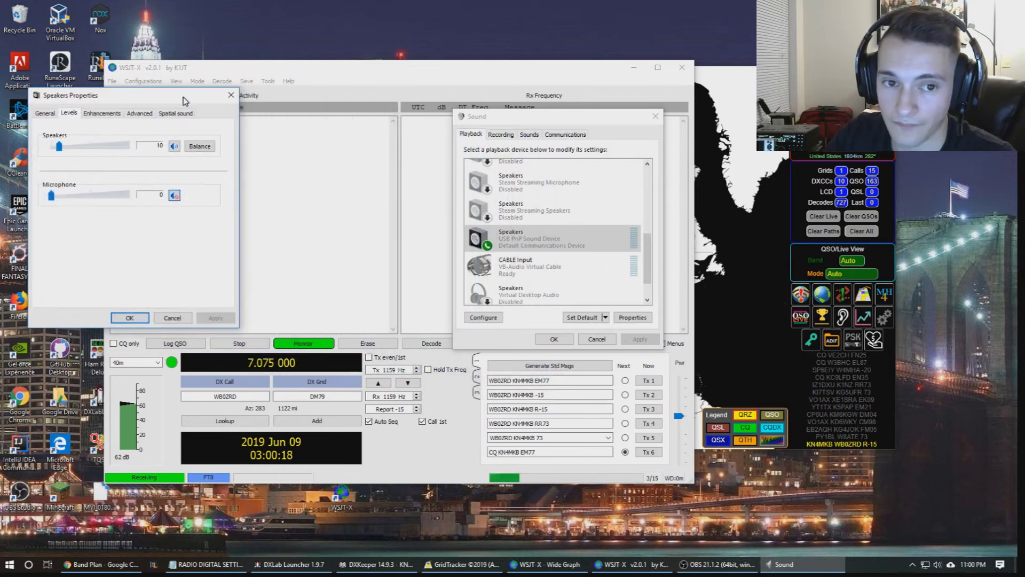
click(642, 396)
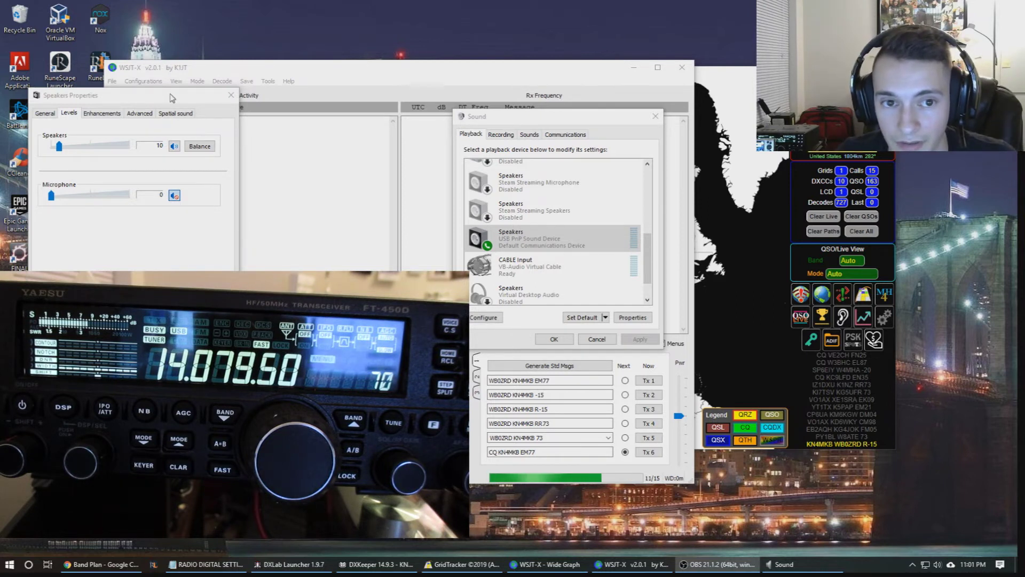
drag(172, 95, 164, 24)
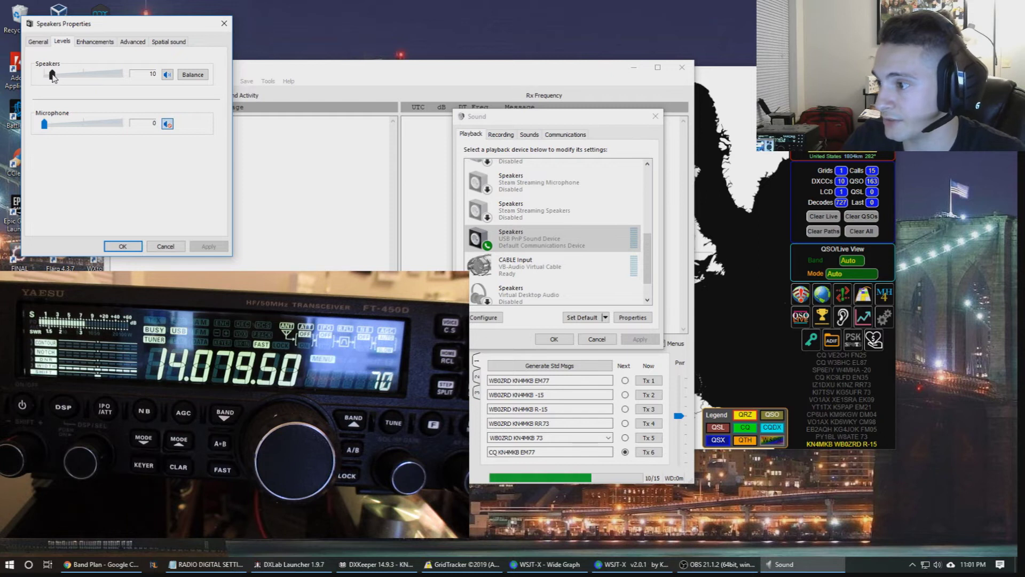
Transmit a Tune test tone in WSJT-X while checking the USB speakers' level, and stop the tone
click(405, 243)
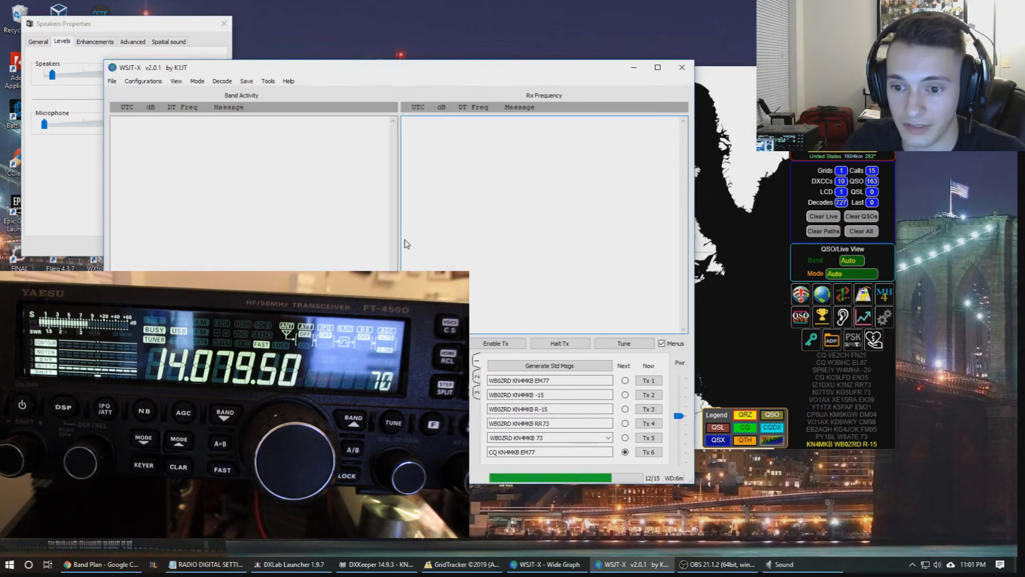
click(626, 344)
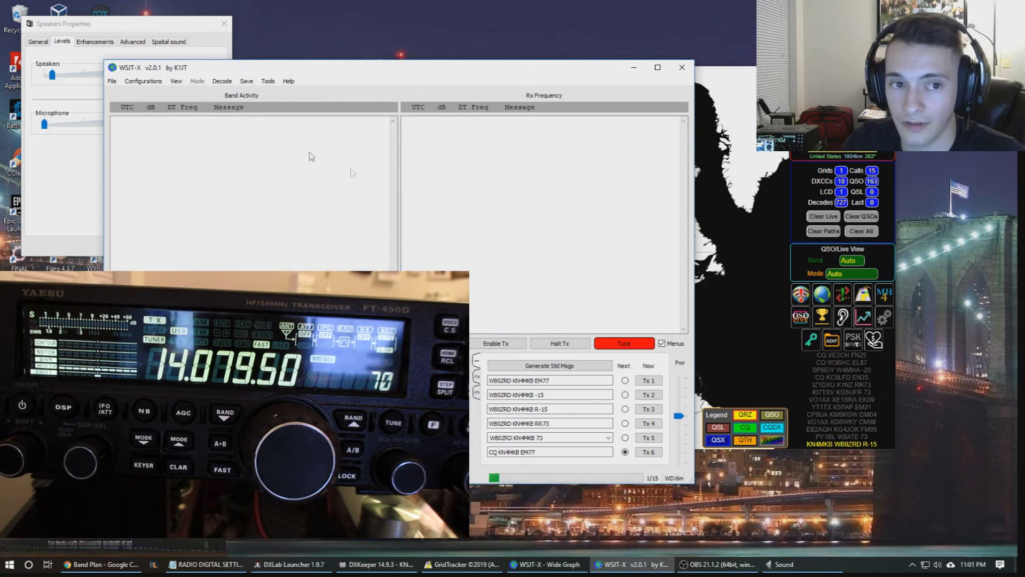
click(166, 26)
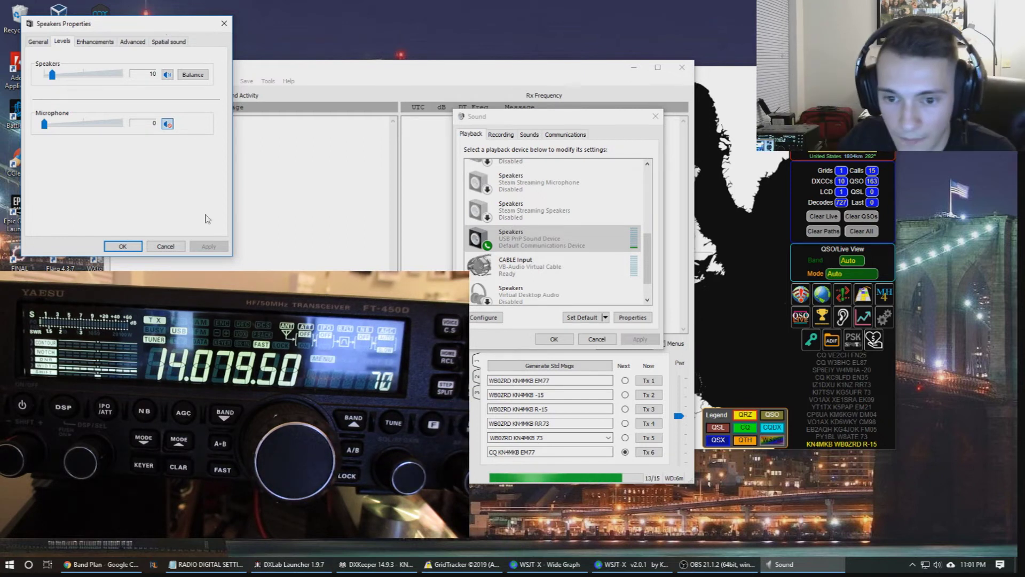
click(625, 347)
click(625, 346)
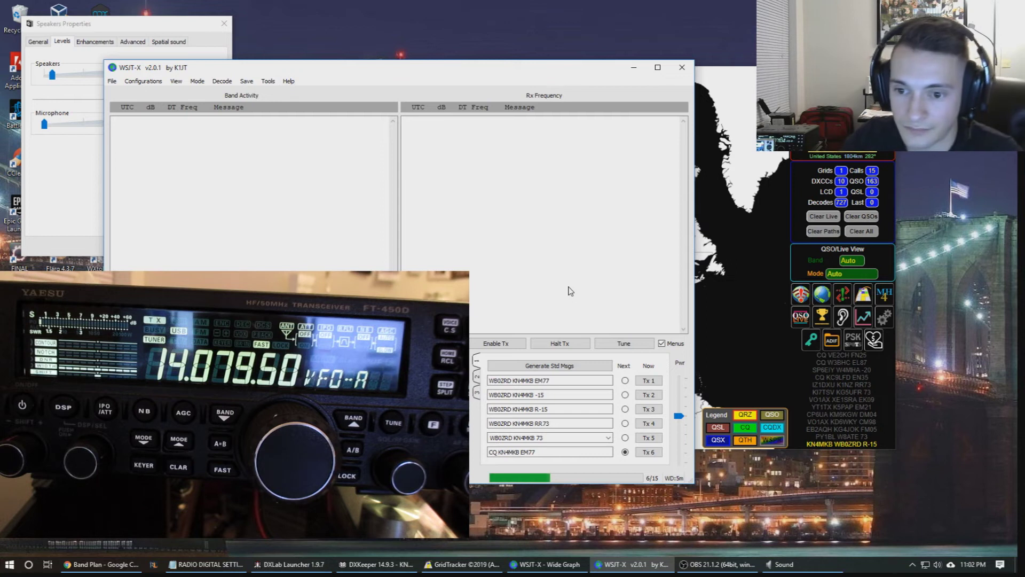
Run another Tune tone to compare the transceiver's ALC meter with the speaker level, and end the transmission
click(623, 343)
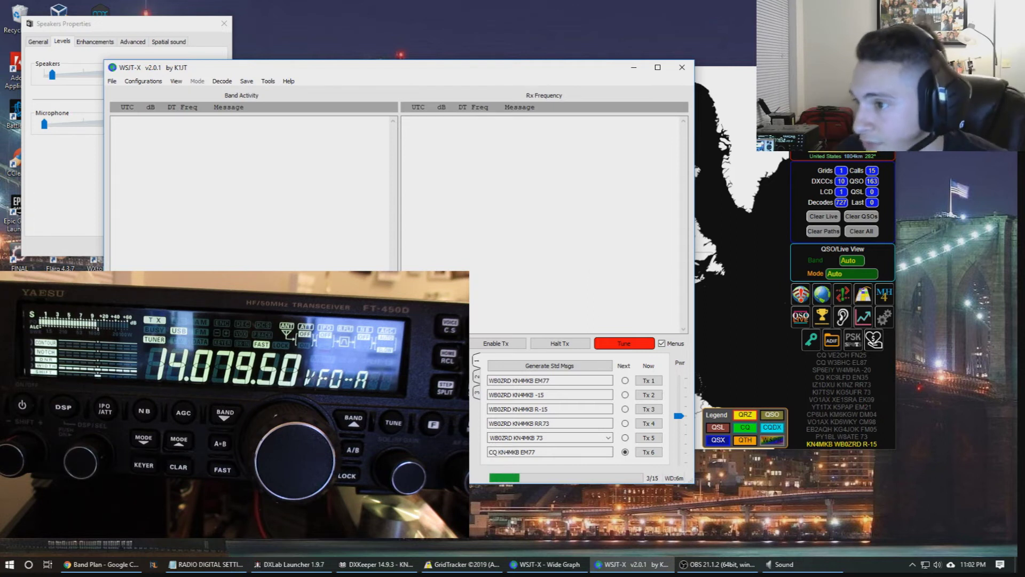
click(65, 92)
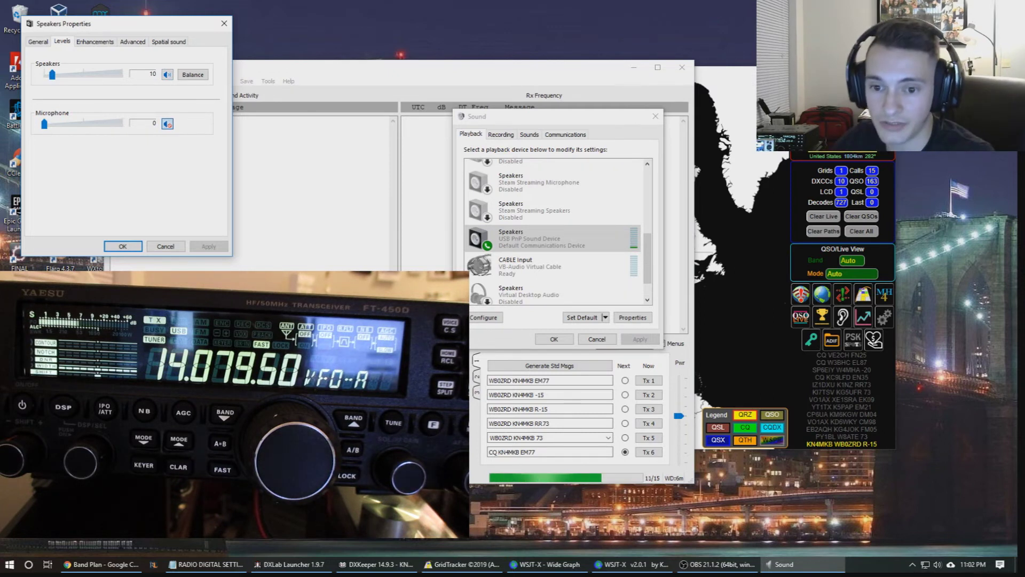
click(670, 380)
click(628, 346)
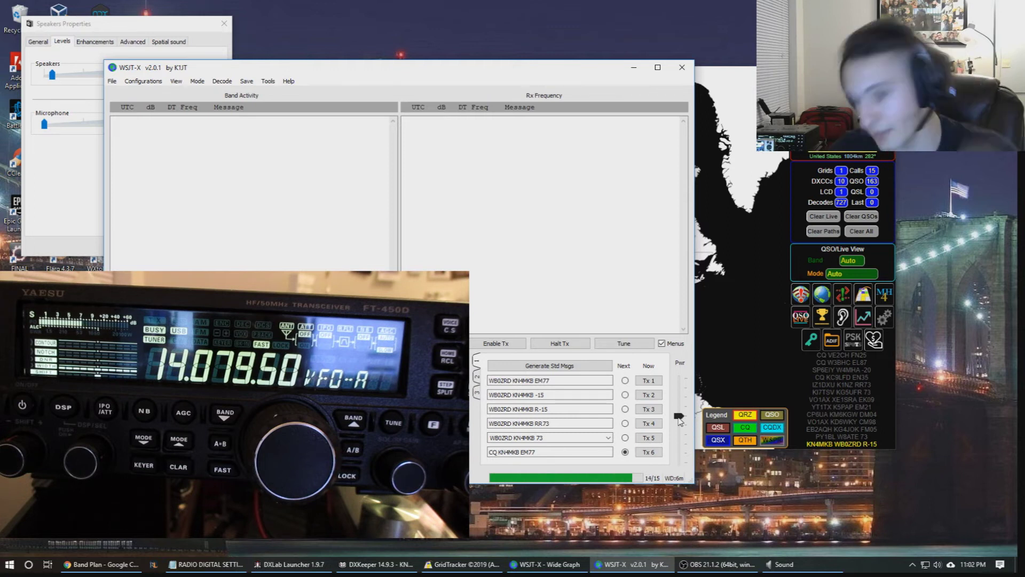
Switch between WSJT-X and Speakers Properties, ending on the USB speakers' level sliders
click(82, 228)
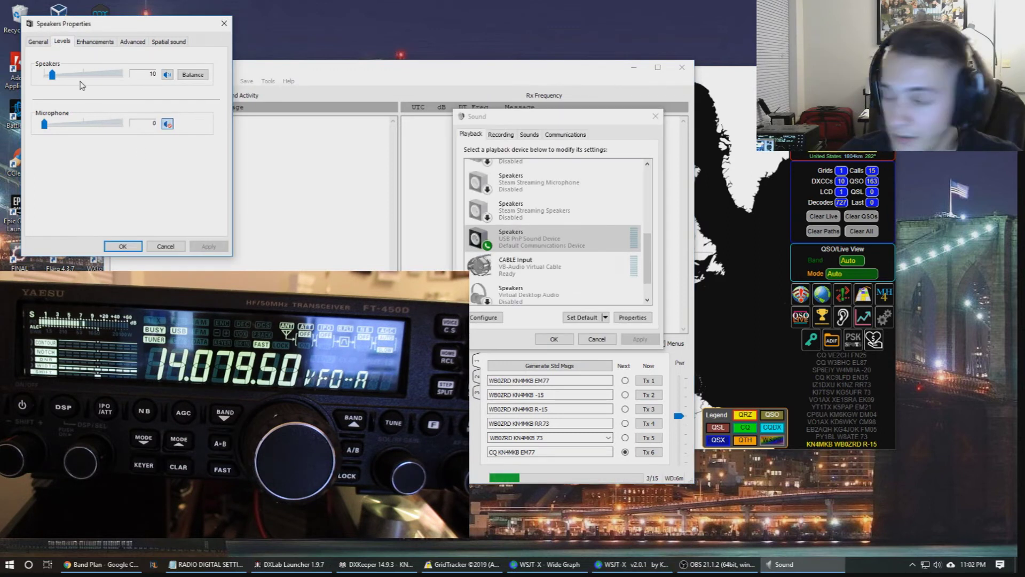
click(266, 211)
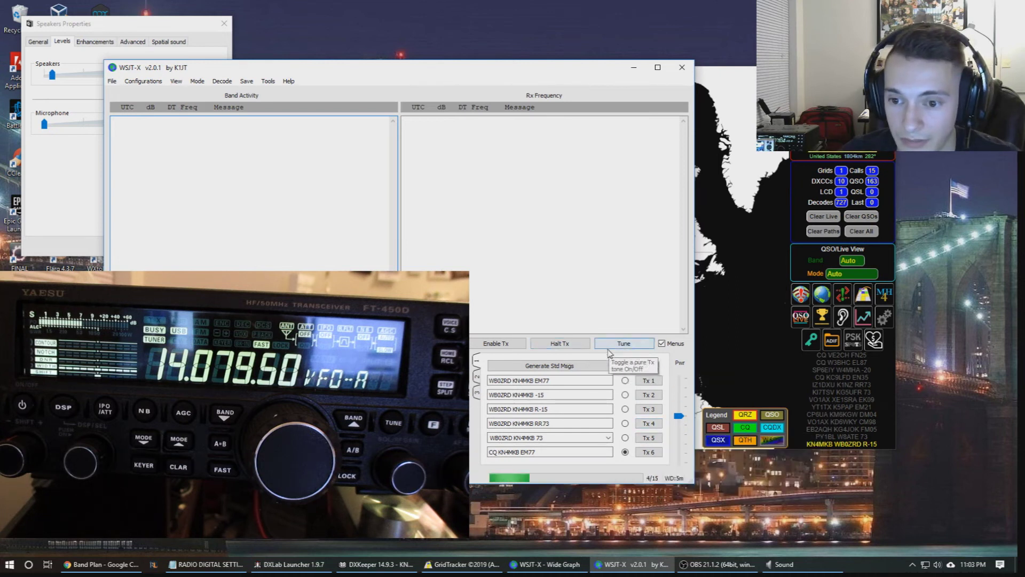
click(78, 184)
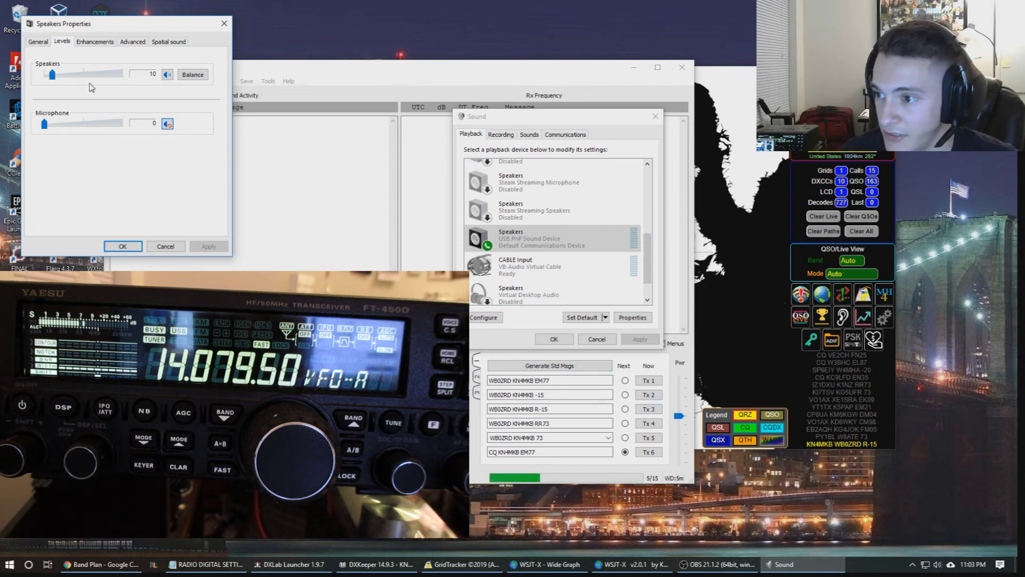
Run Tune test tones in WSJT-X, set the USB speakers' level to 7 during transmission, and end the tones
click(355, 218)
click(641, 343)
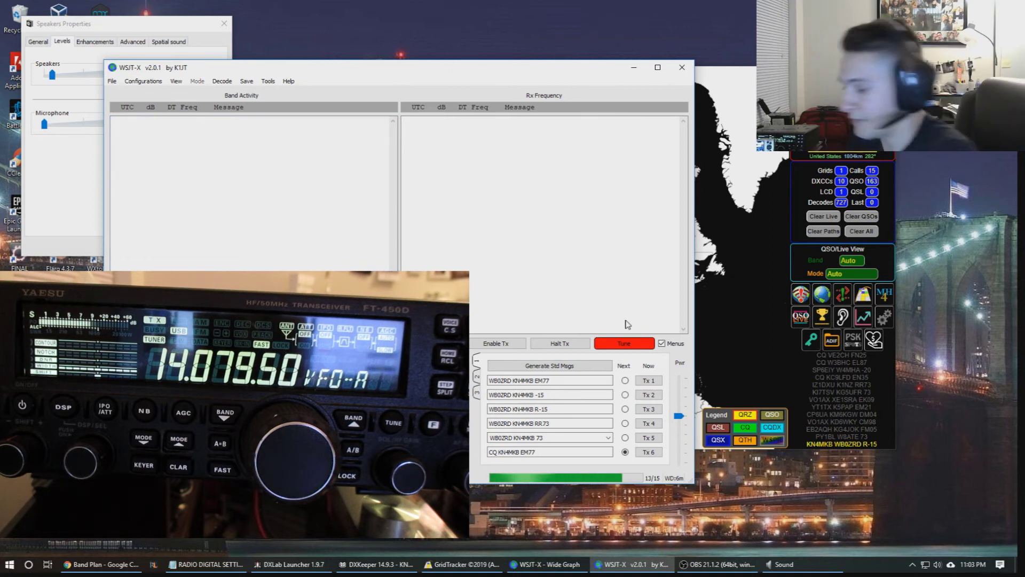
click(53, 76)
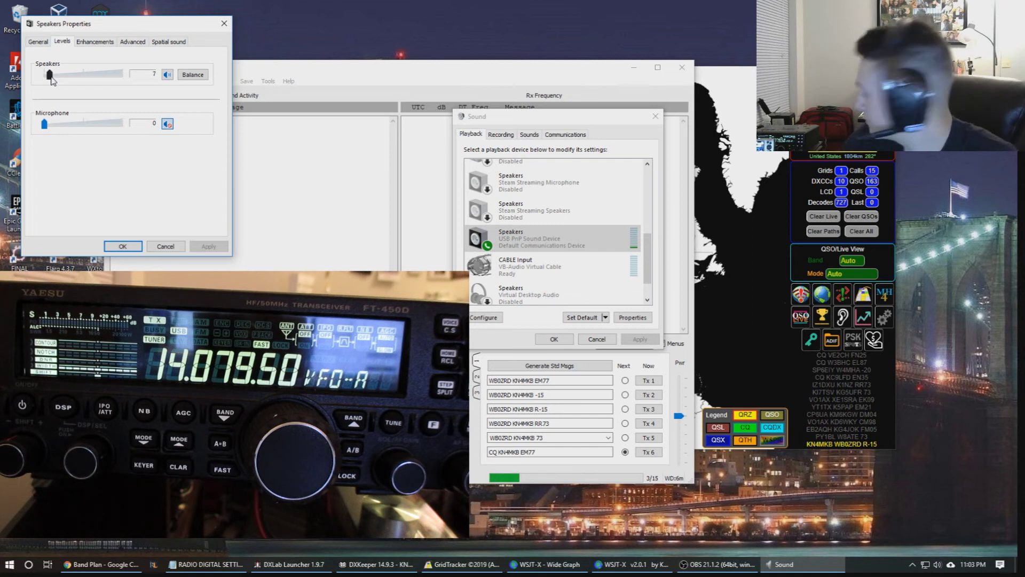
click(624, 346)
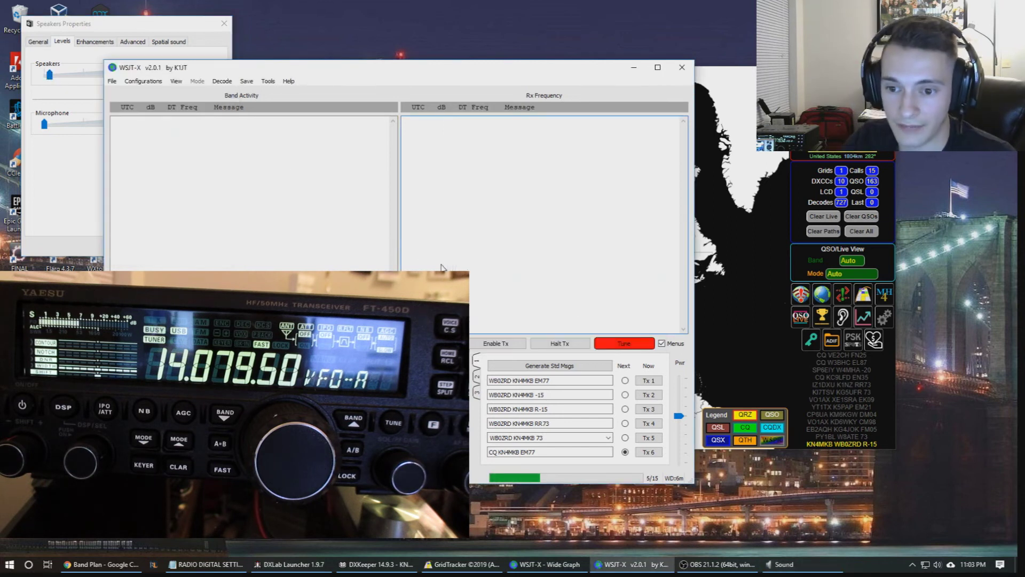
click(625, 345)
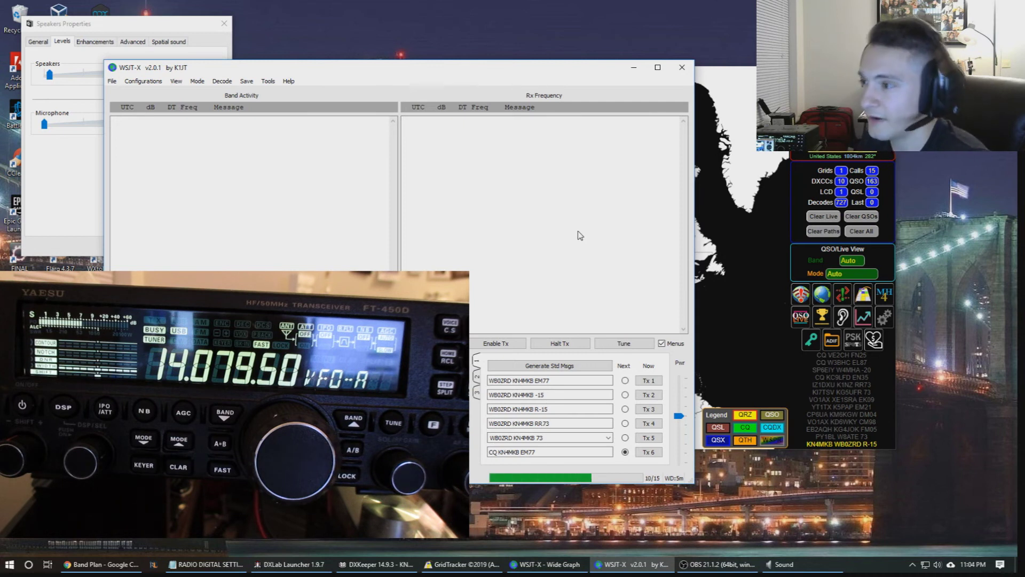
click(624, 343)
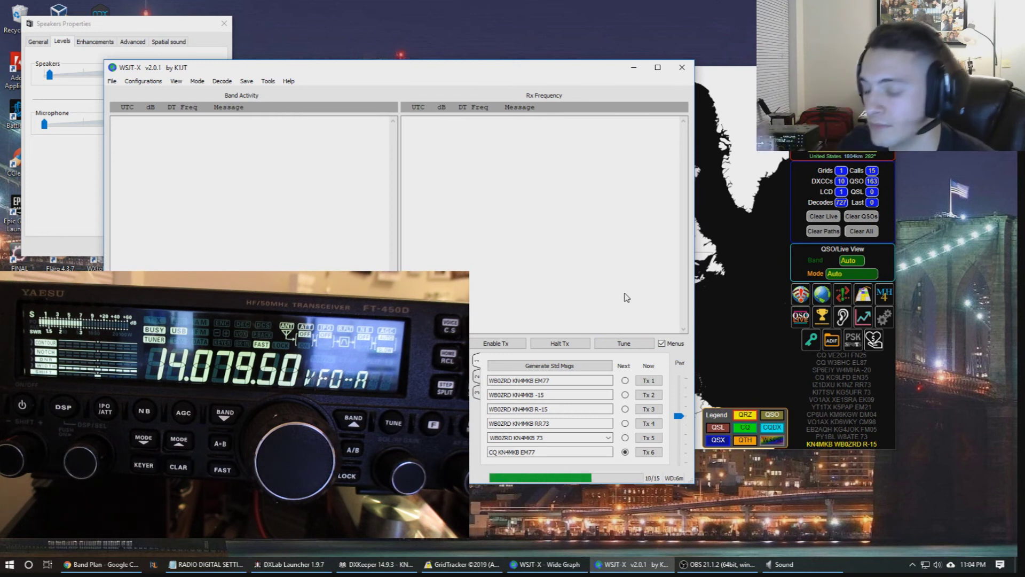
Switch the USB speakers' level display to decibels in Speakers Properties and return to WSJT-X
click(32, 191)
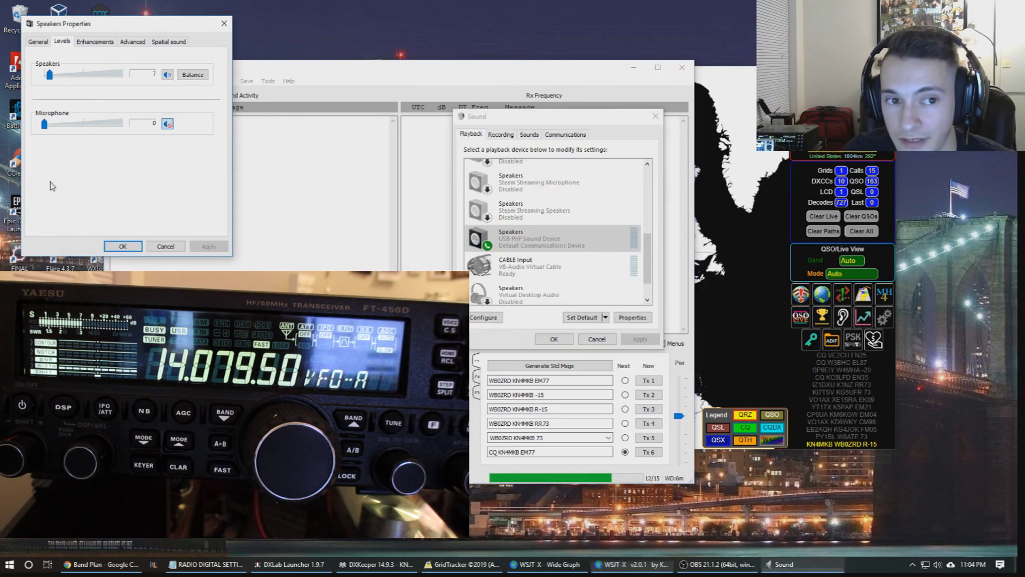
right_click(160, 73)
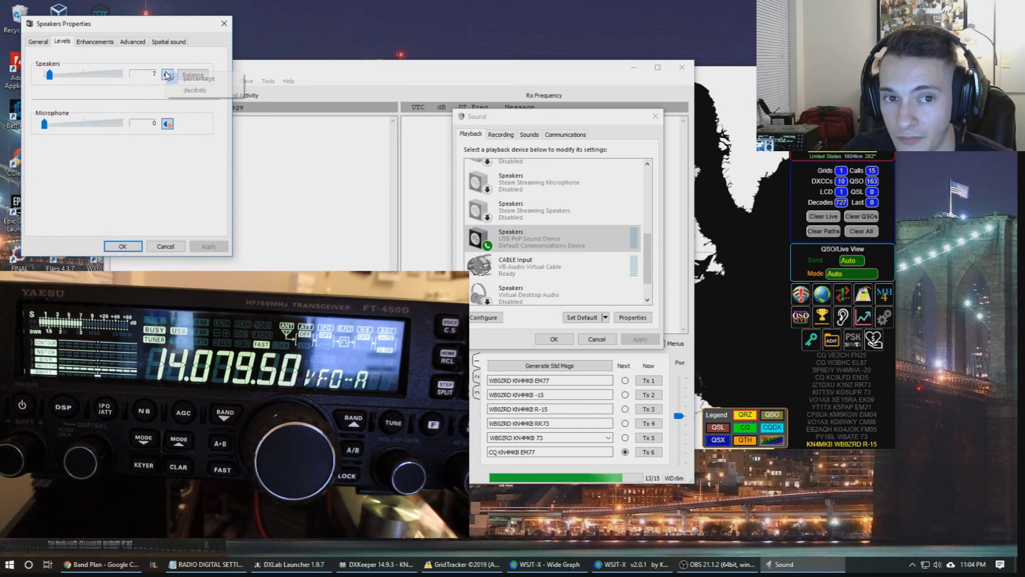
click(184, 91)
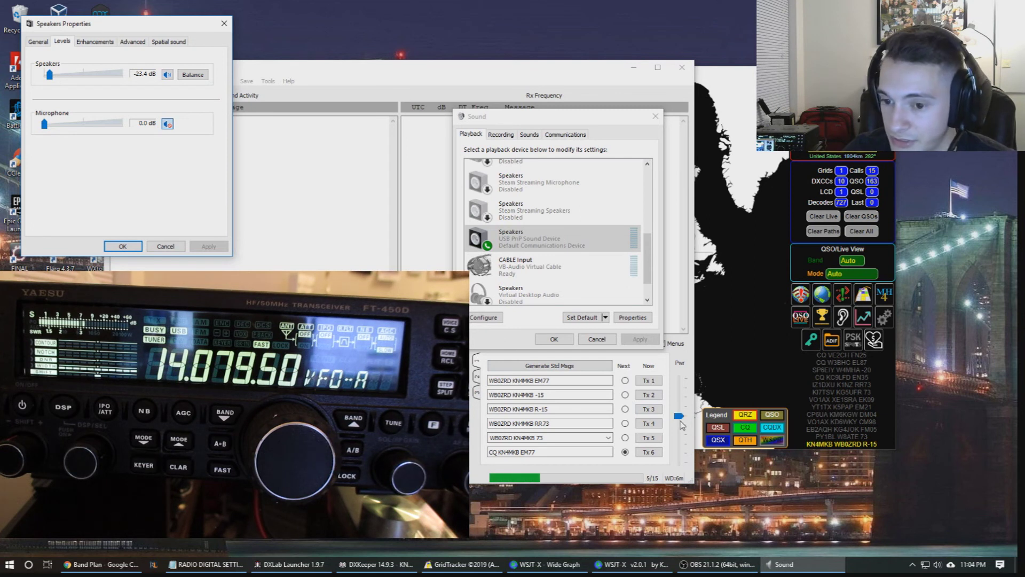
key(alt+Tab)
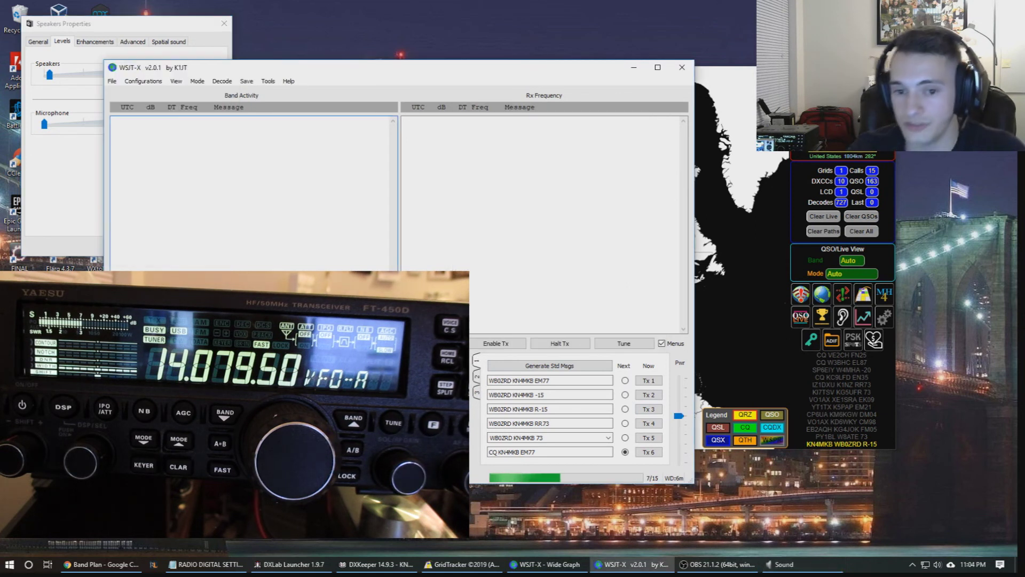